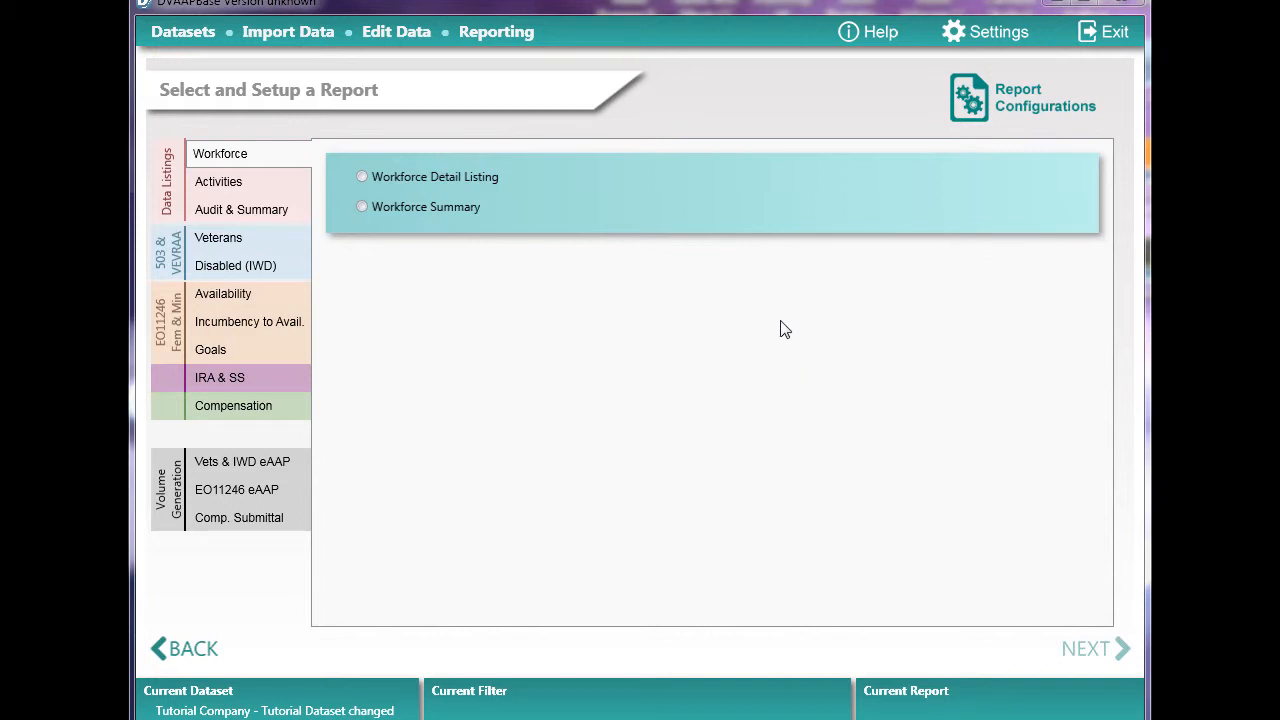
# Save the current report configuration under the name "Turorial config" without publishing it
pyautogui.click(1018, 104)
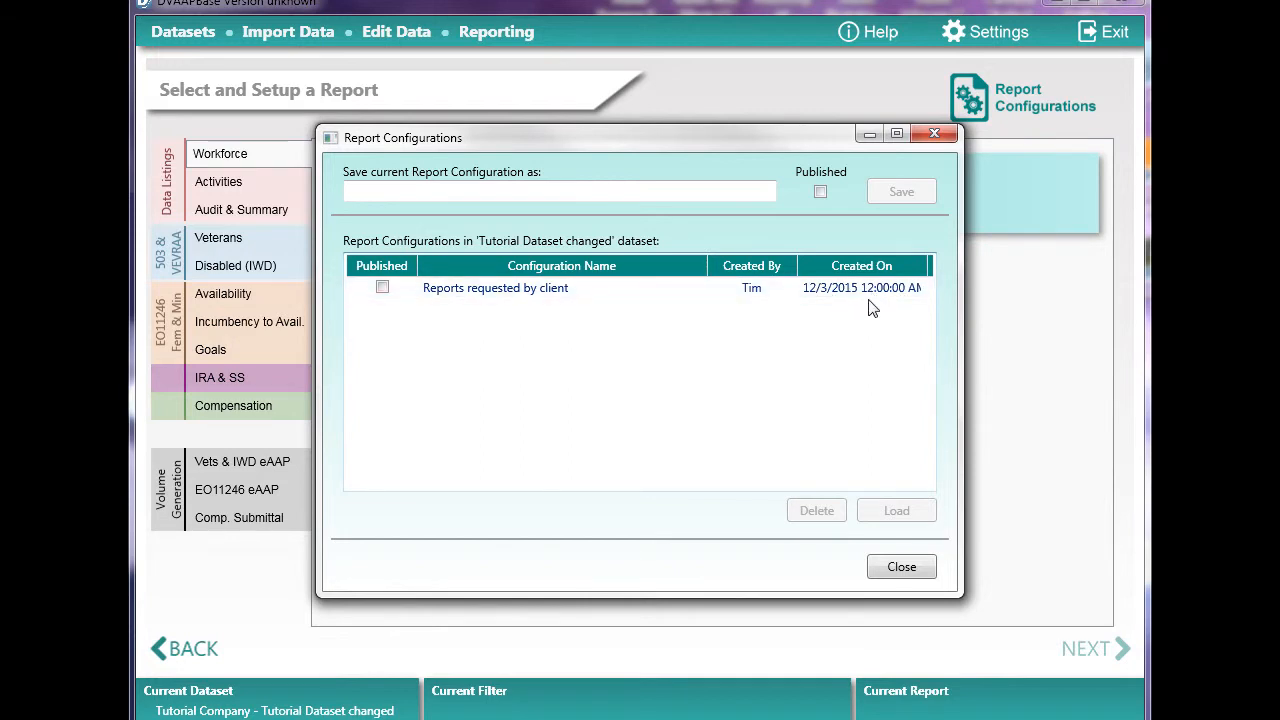
pyautogui.click(630, 193)
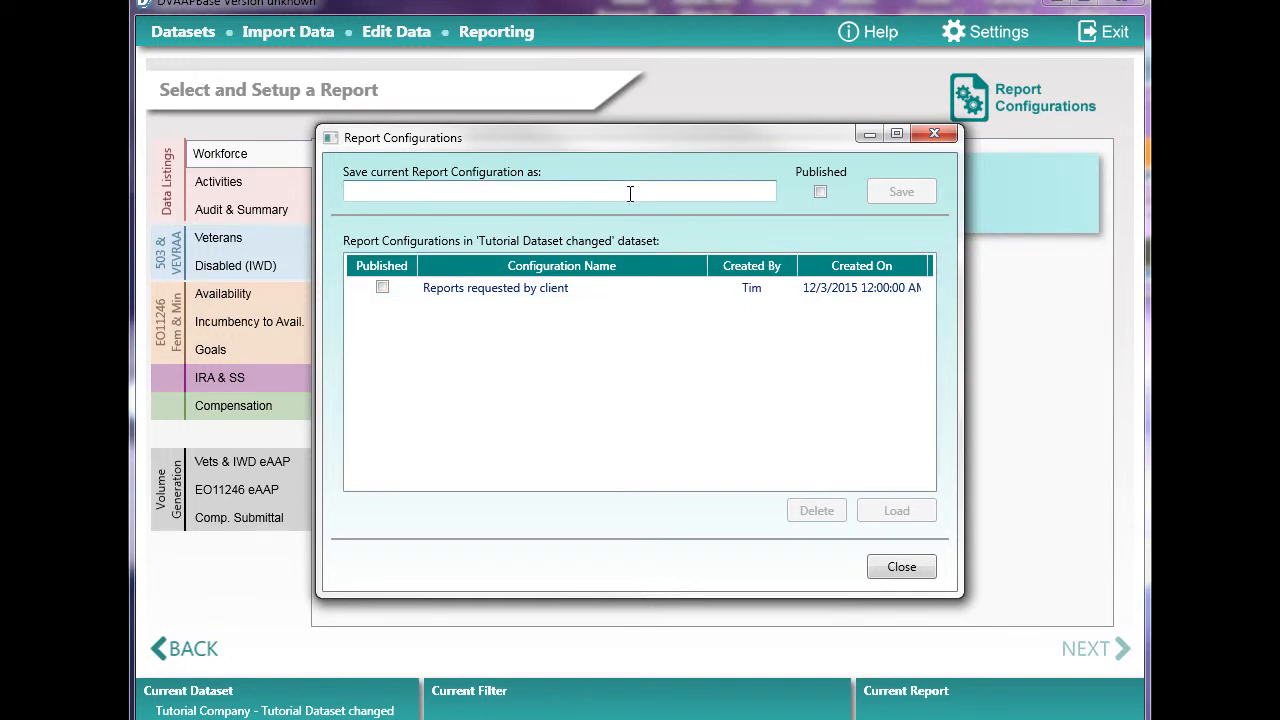
pyautogui.write('Tutorial ')
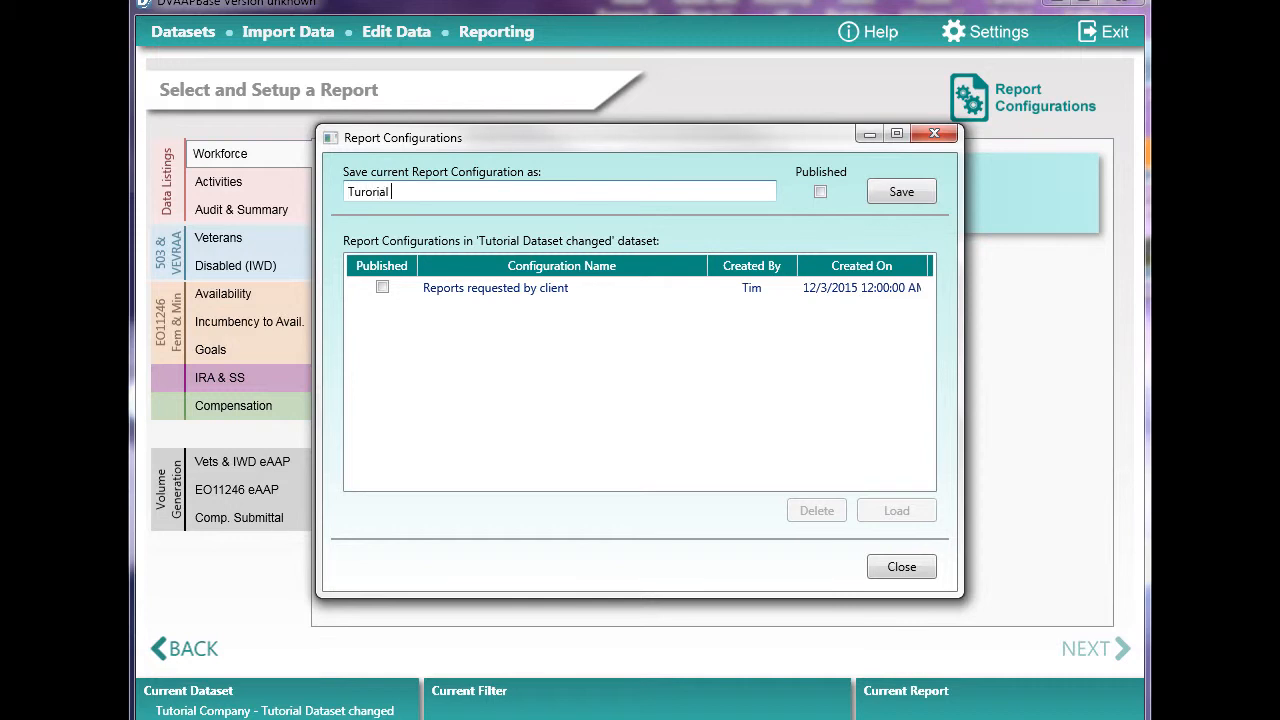
pyautogui.write('config')
pyautogui.click(905, 193)
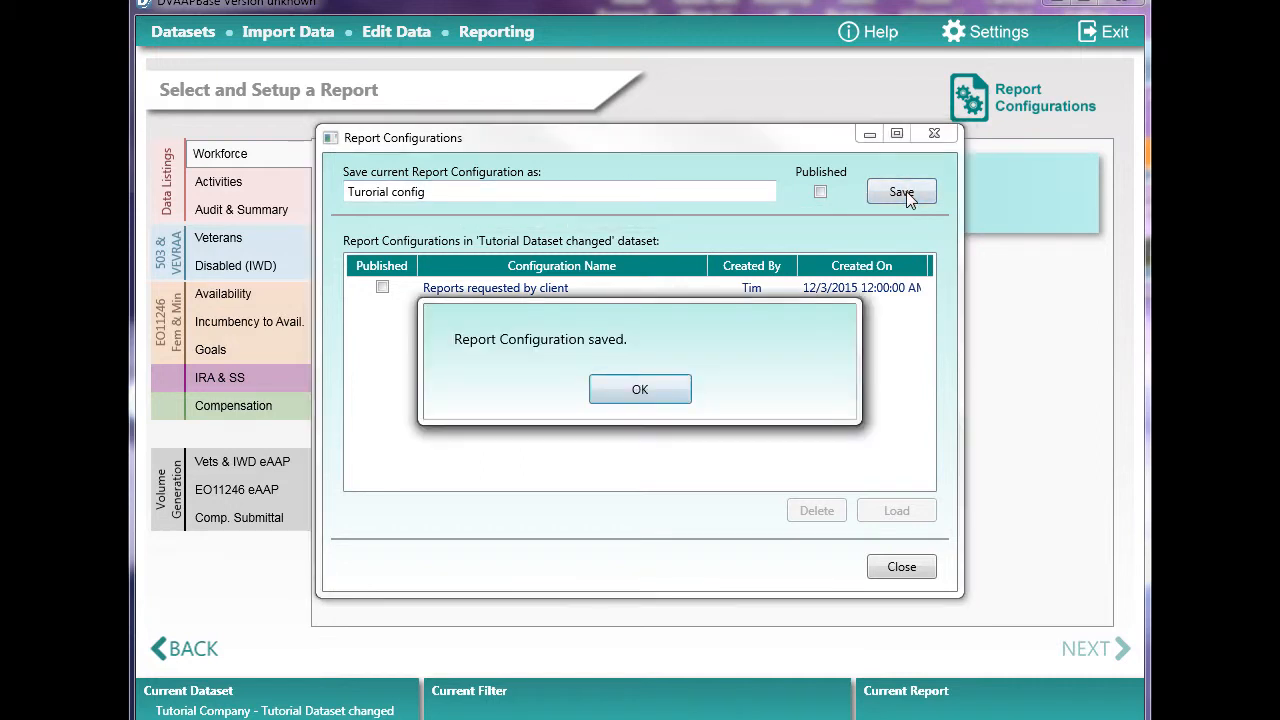
pyautogui.click(640, 391)
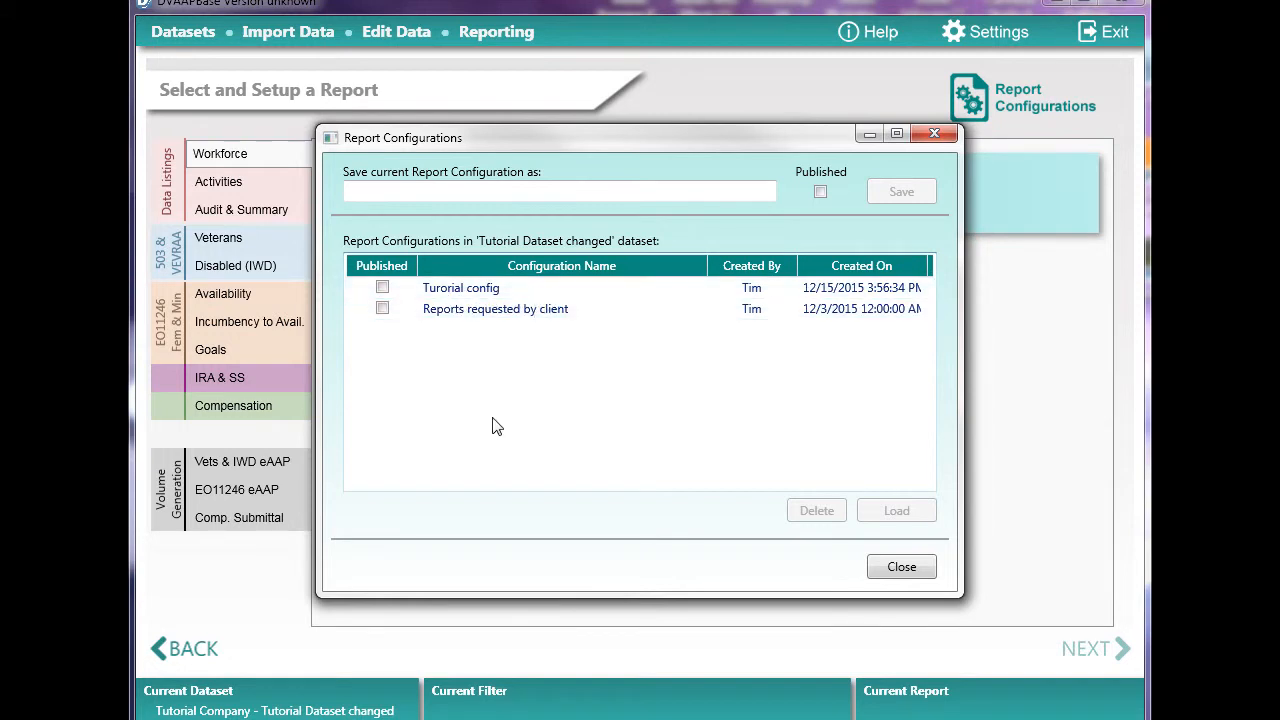
# Load the saved report configuration "Reports requested by client"
pyautogui.click(517, 314)
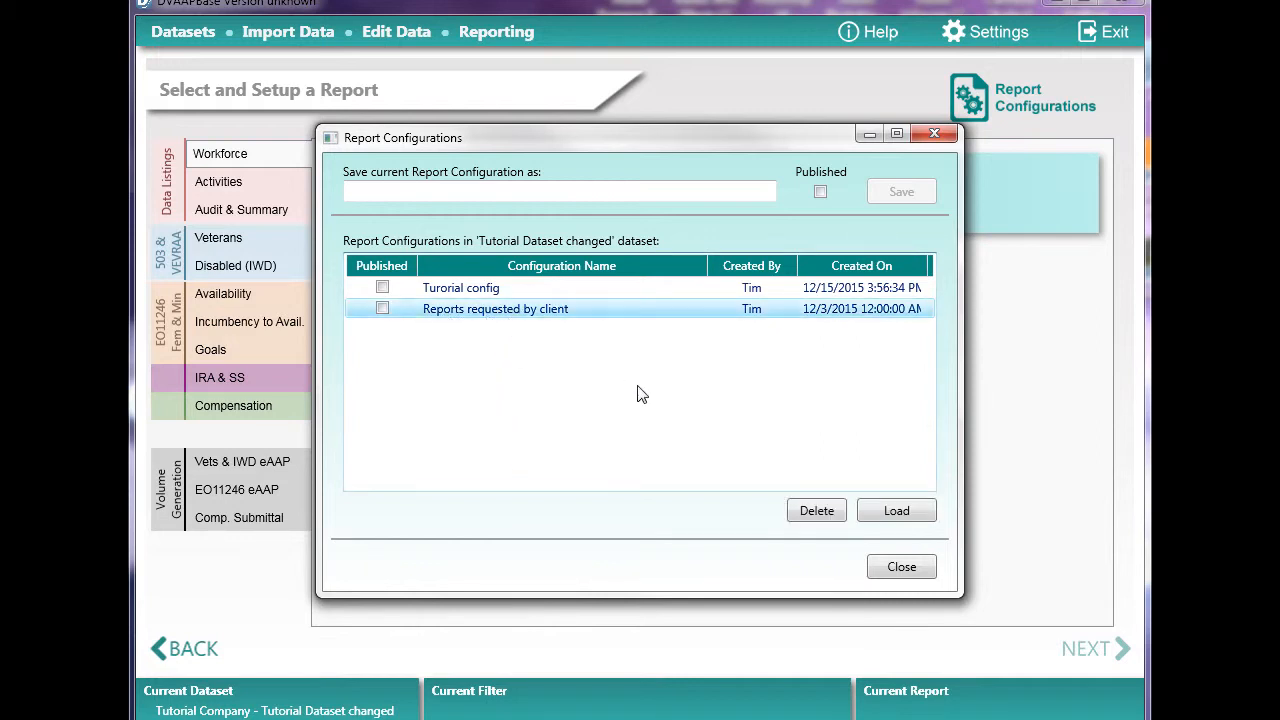
pyautogui.click(900, 506)
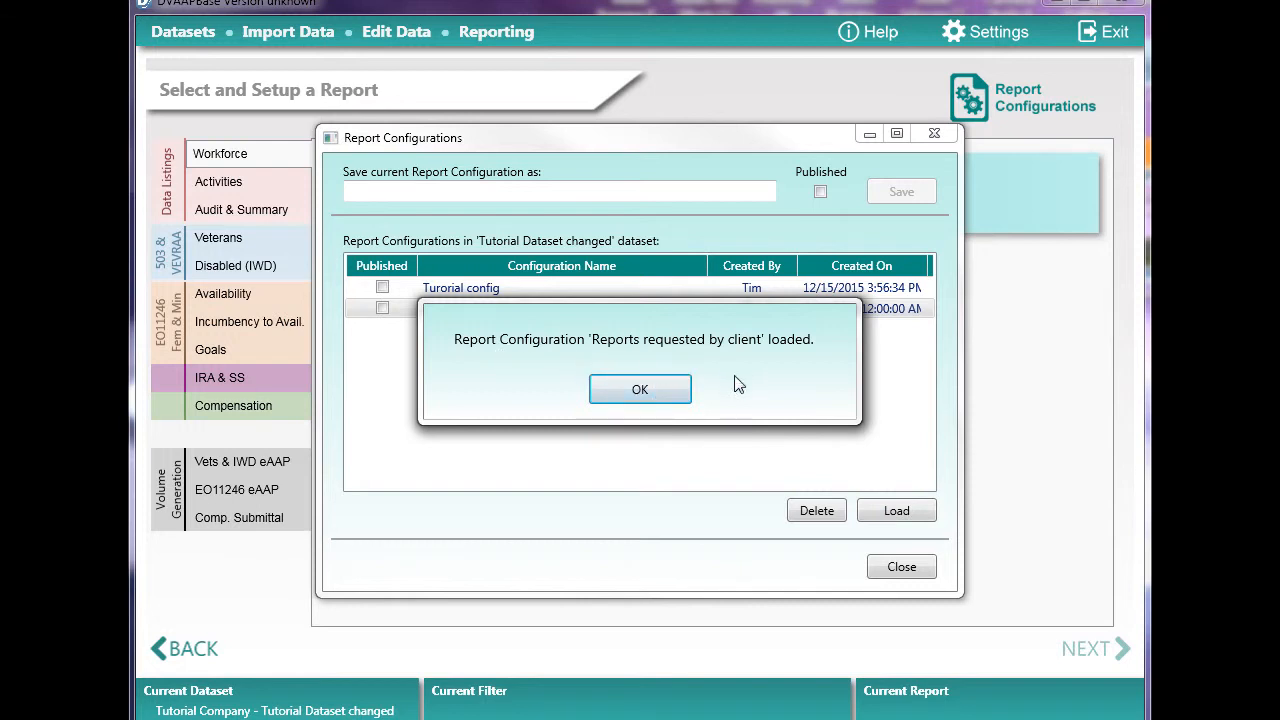
pyautogui.click(640, 393)
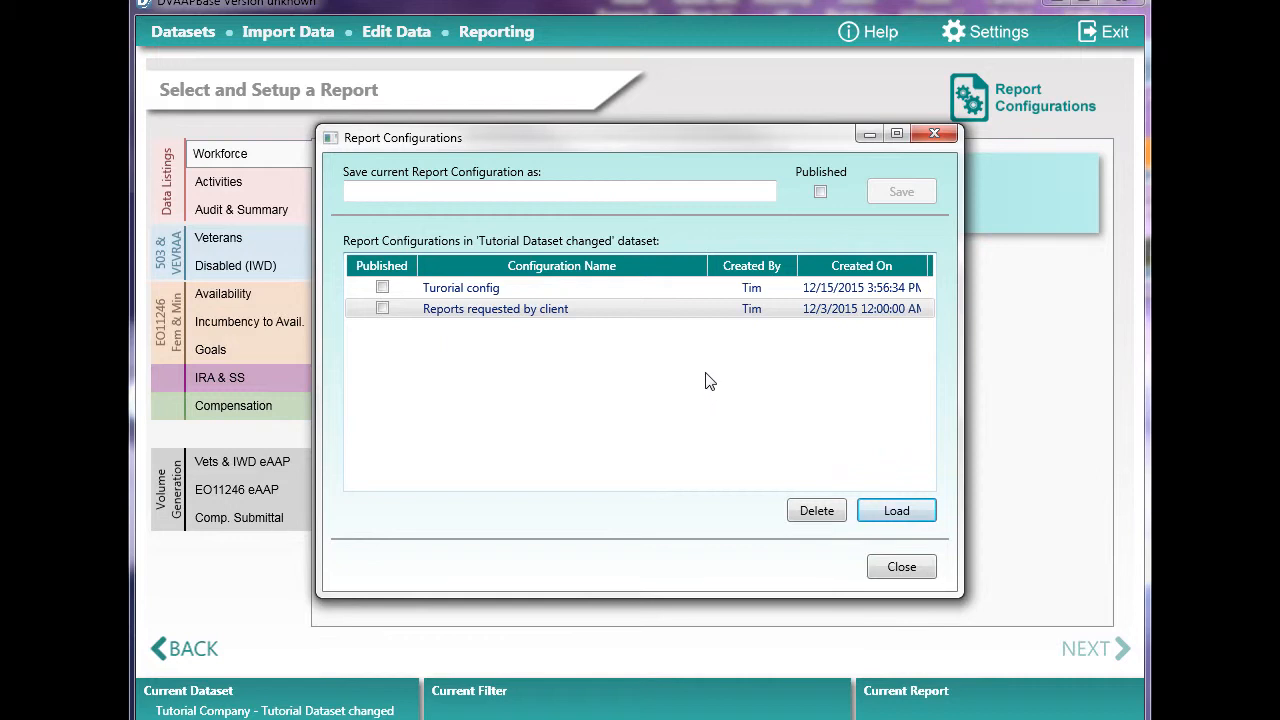
# Delete the "Reports requested by client" report configuration from the dataset
pyautogui.click(530, 312)
pyautogui.click(812, 511)
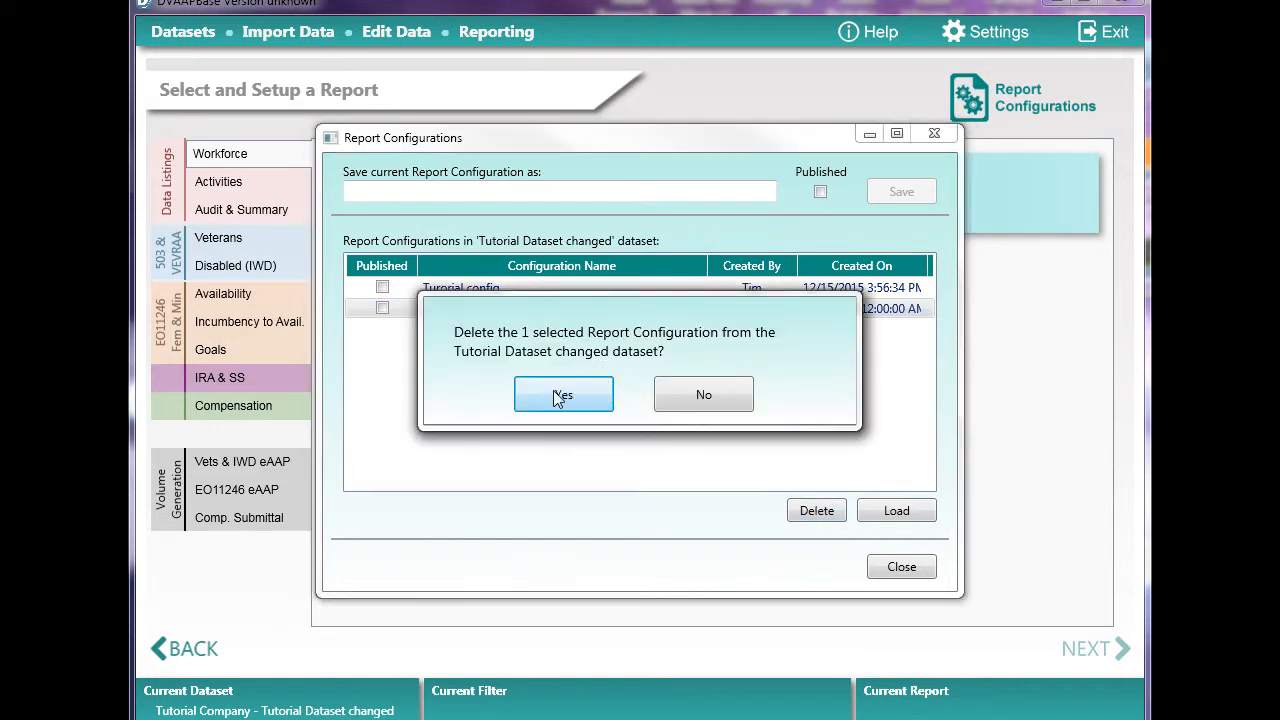
pyautogui.click(567, 397)
pyautogui.click(640, 391)
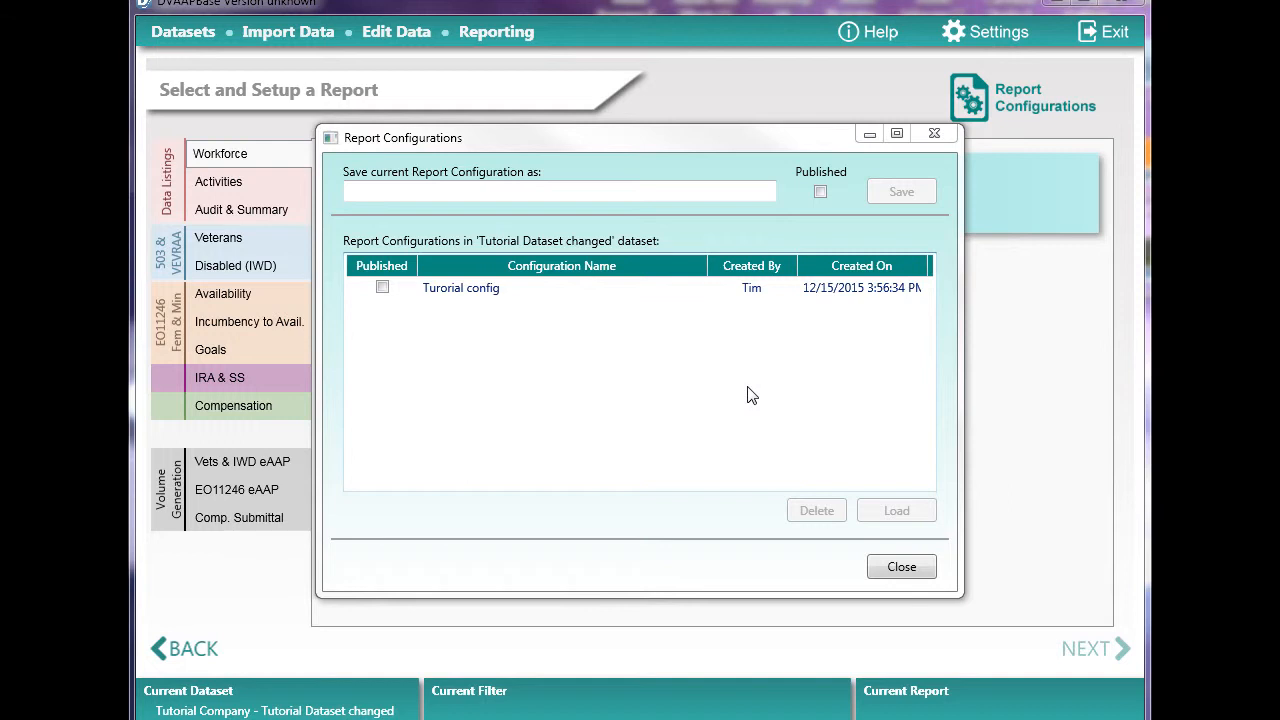
# Save the current report configuration as "Main config" and mark it as published
pyautogui.click(578, 192)
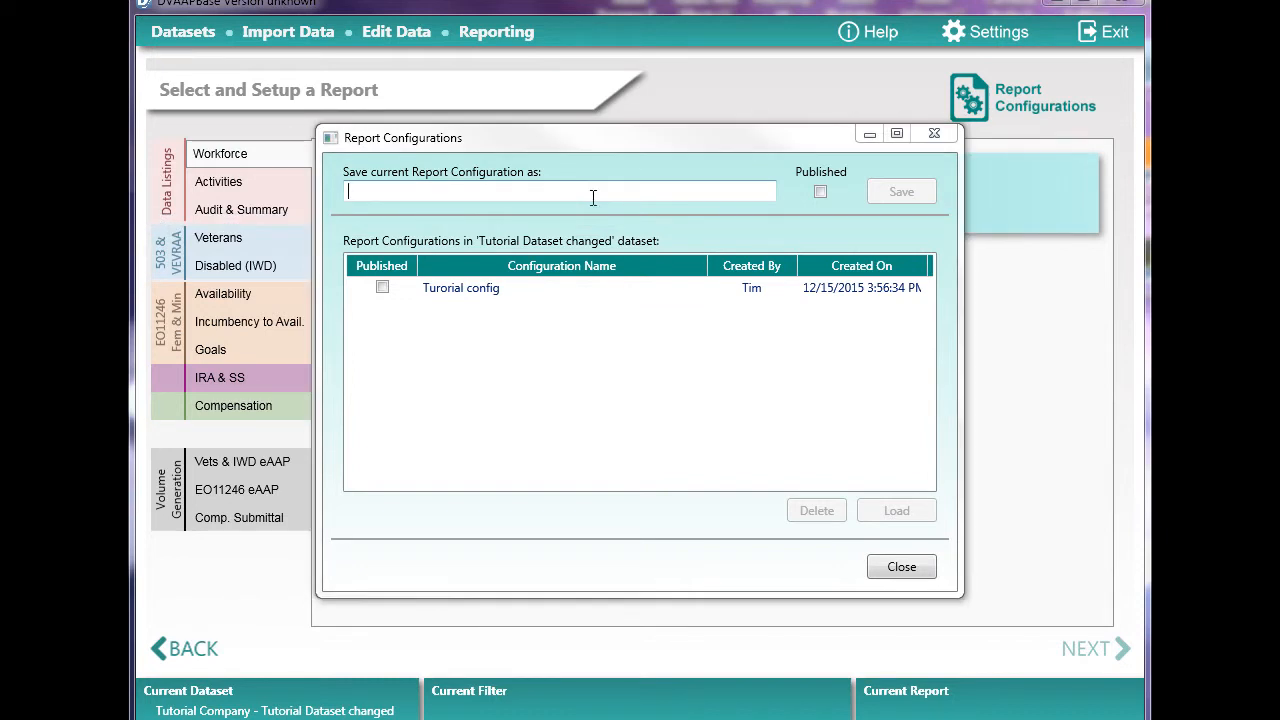
pyautogui.write('Ma')
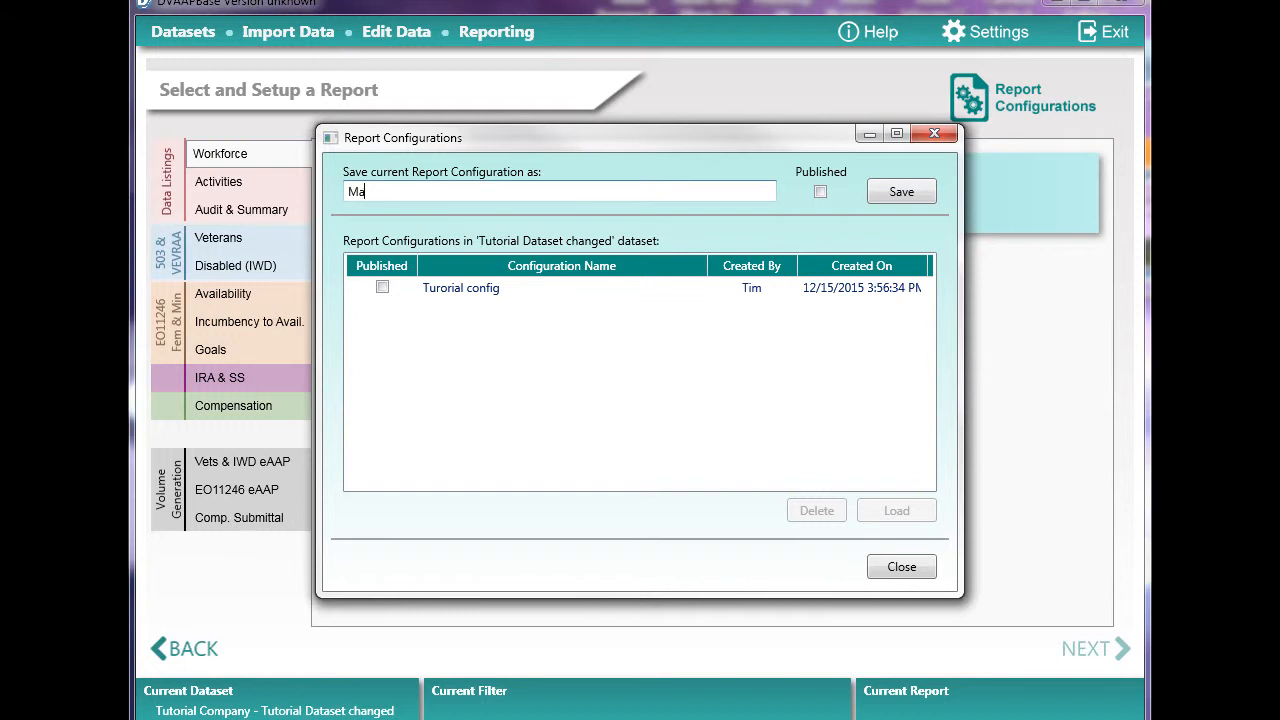
pyautogui.write('in config')
pyautogui.click(821, 192)
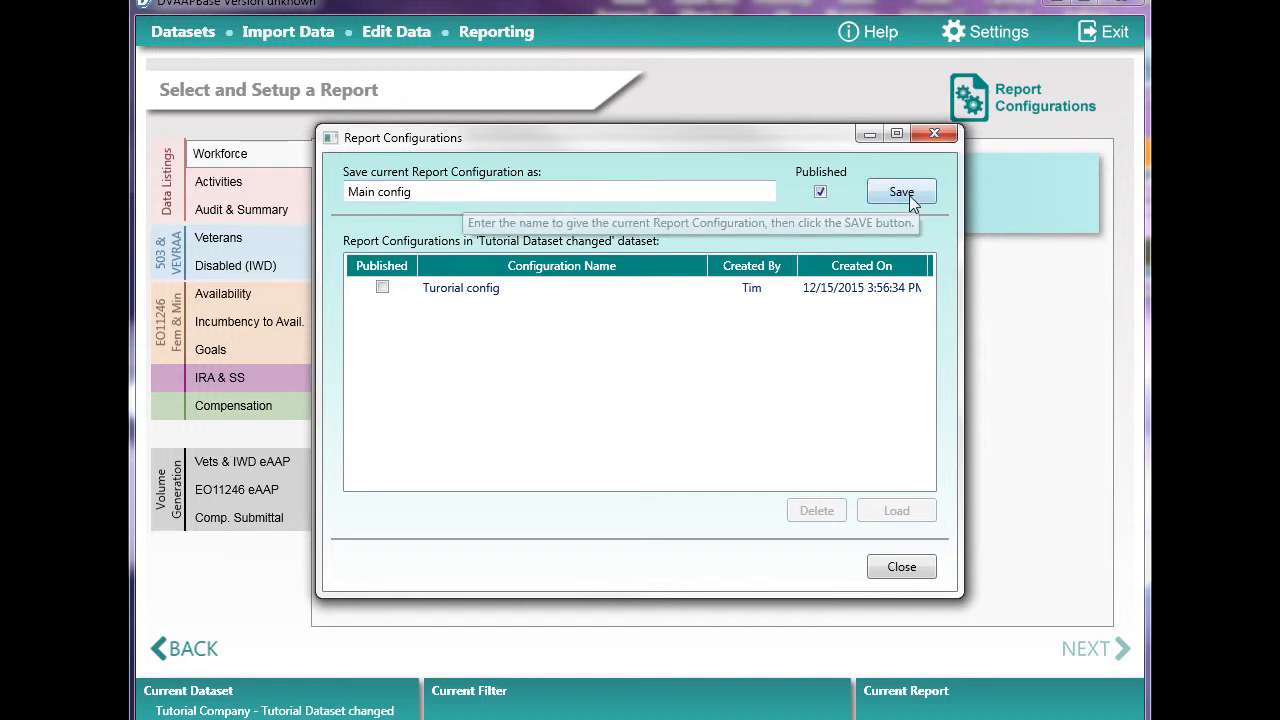
pyautogui.click(909, 195)
pyautogui.click(639, 392)
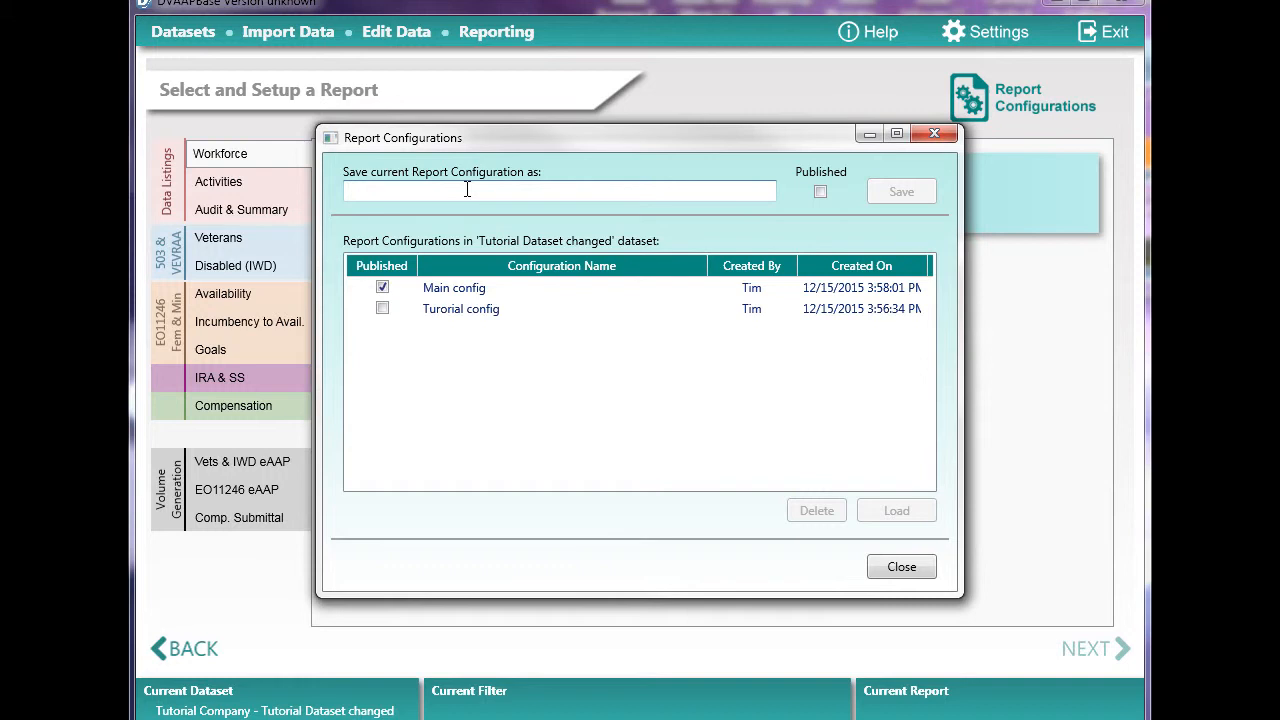
# Save the current report configuration as "Corrected main config" and make it the published configuration in place of "Main config"
pyautogui.write('Corrected')
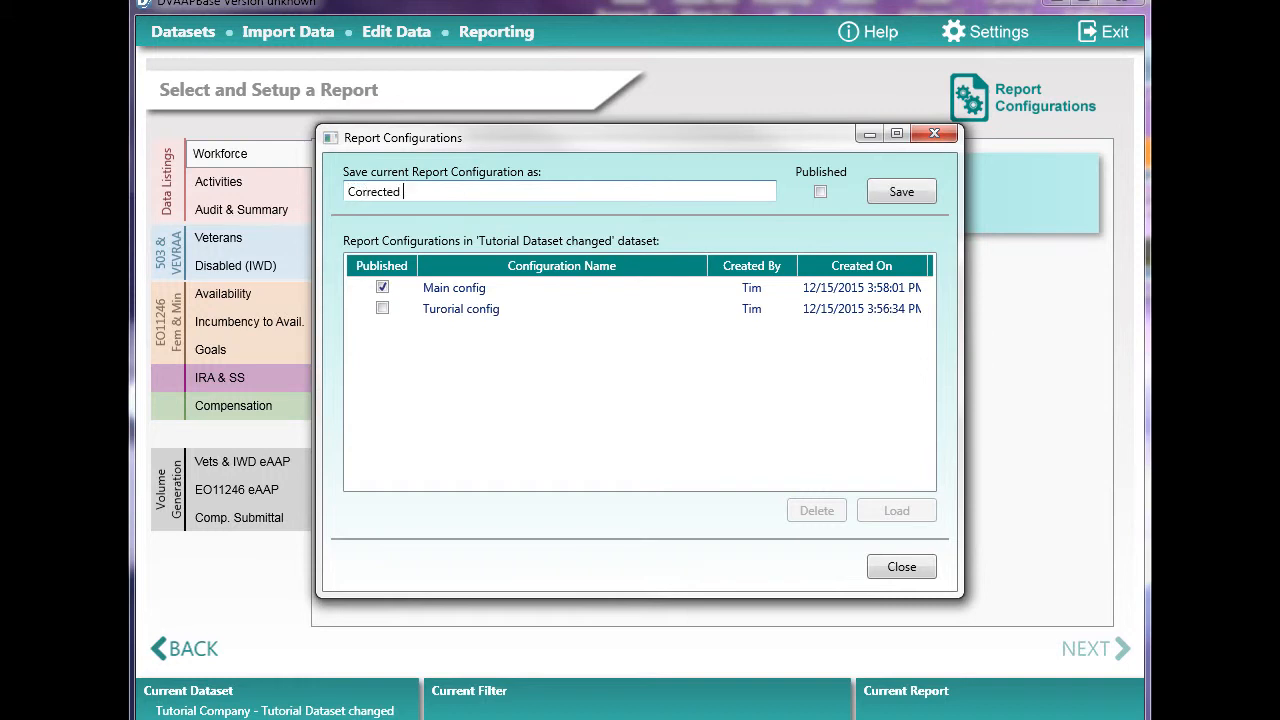
pyautogui.write(' main config')
pyautogui.click(820, 192)
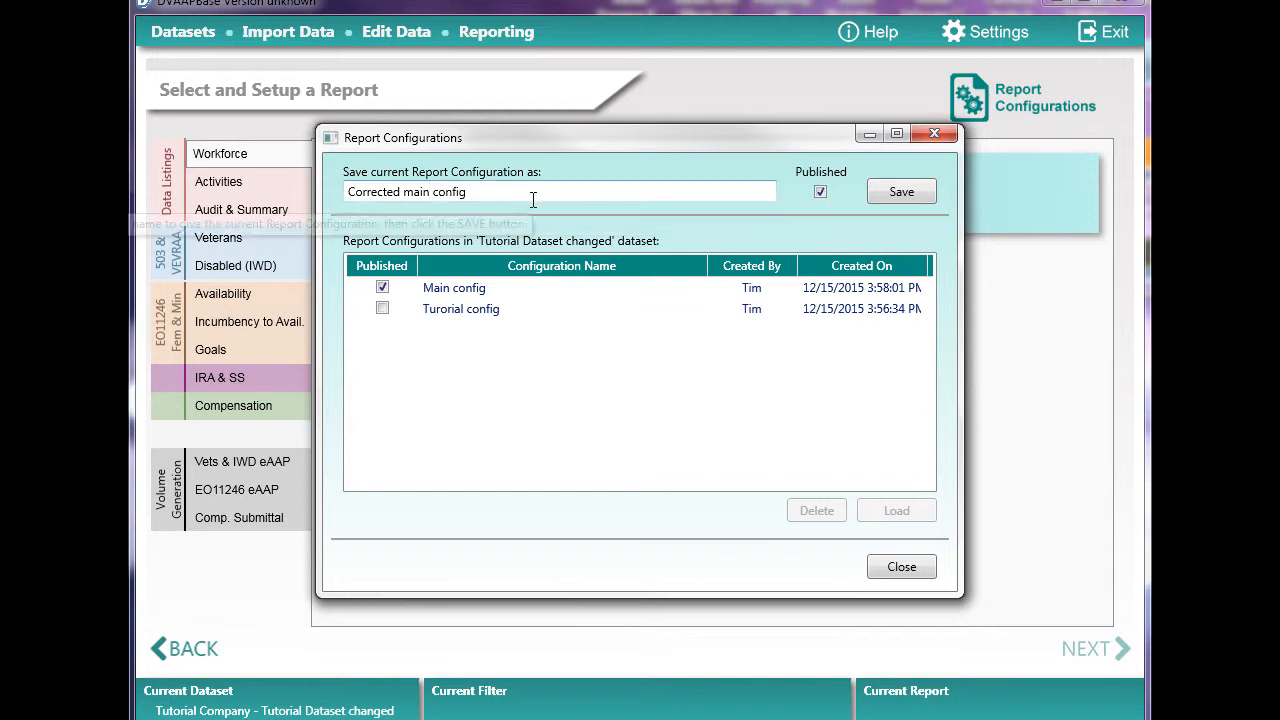
pyautogui.click(911, 195)
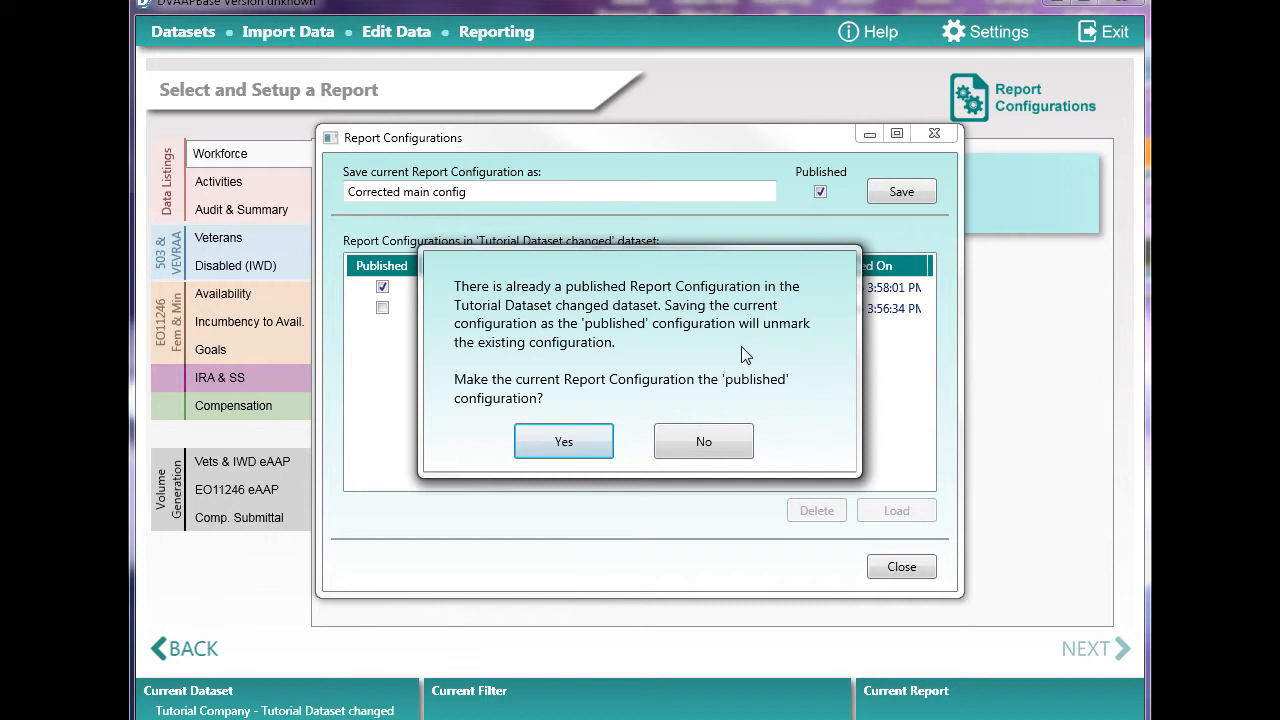
pyautogui.click(563, 441)
pyautogui.click(640, 398)
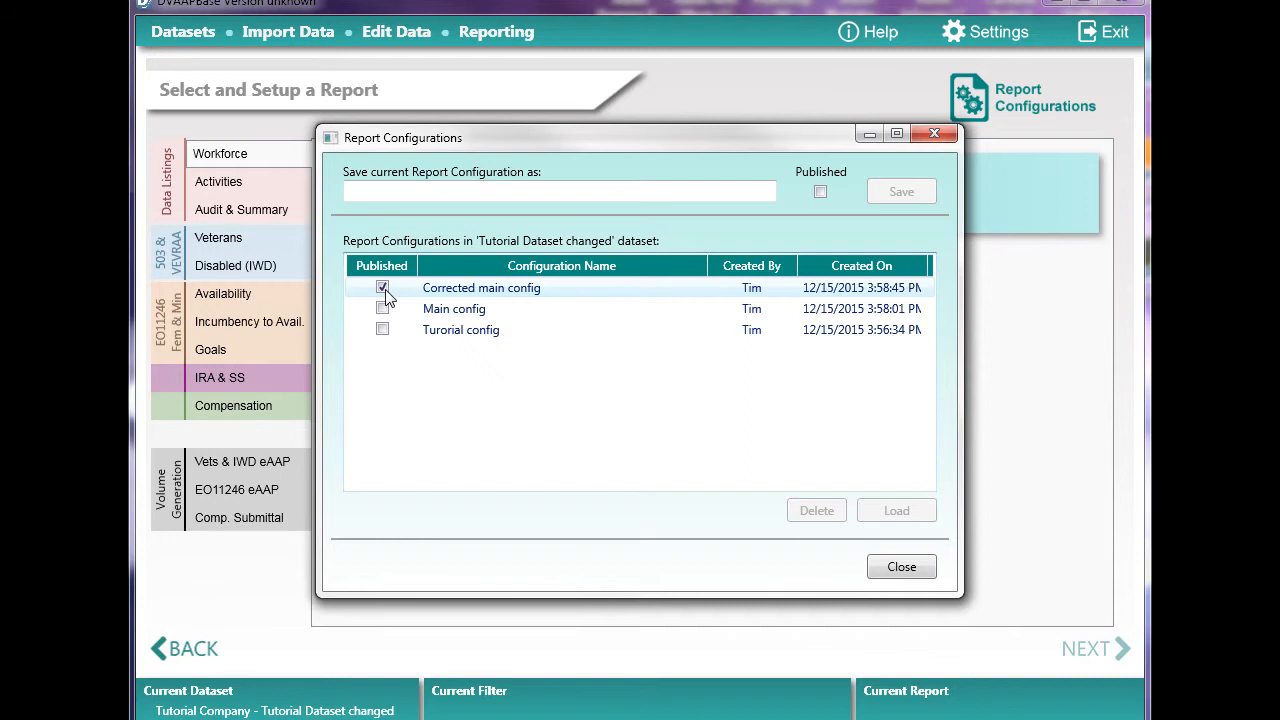
# Try to delete the published "Corrected main config" report configuration, and close the Report Configurations window
pyautogui.click(516, 296)
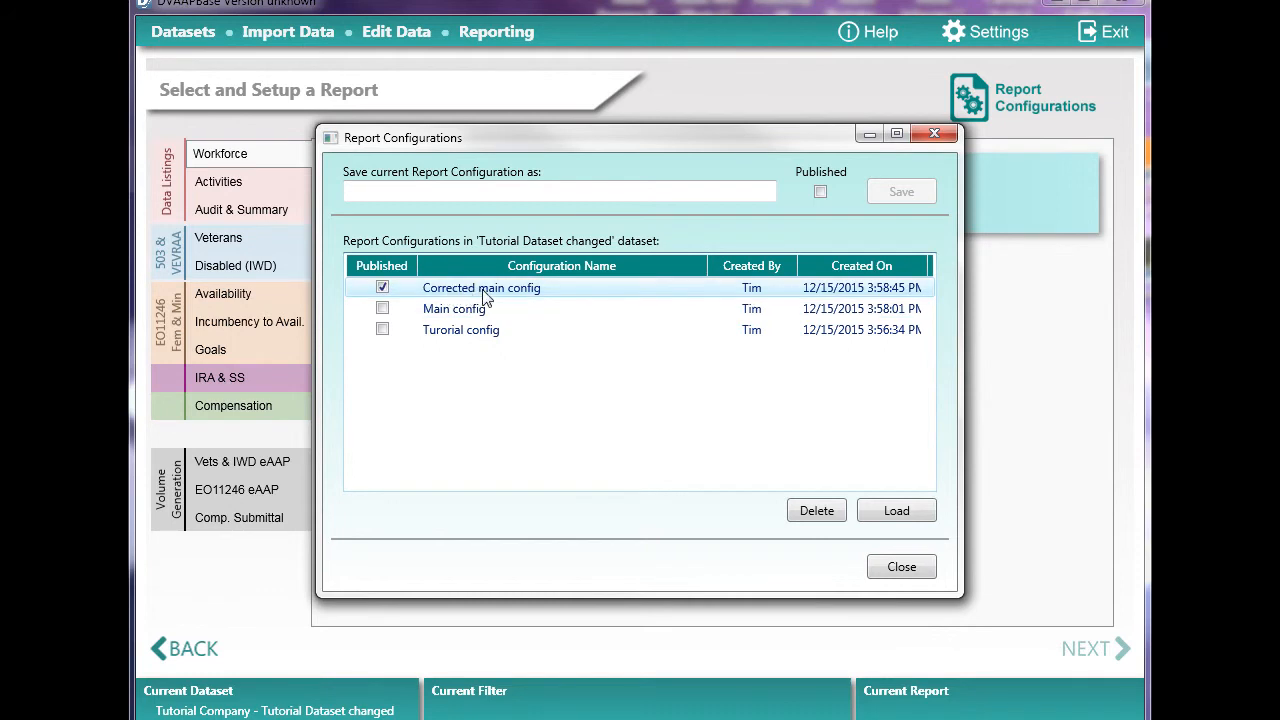
pyautogui.click(815, 510)
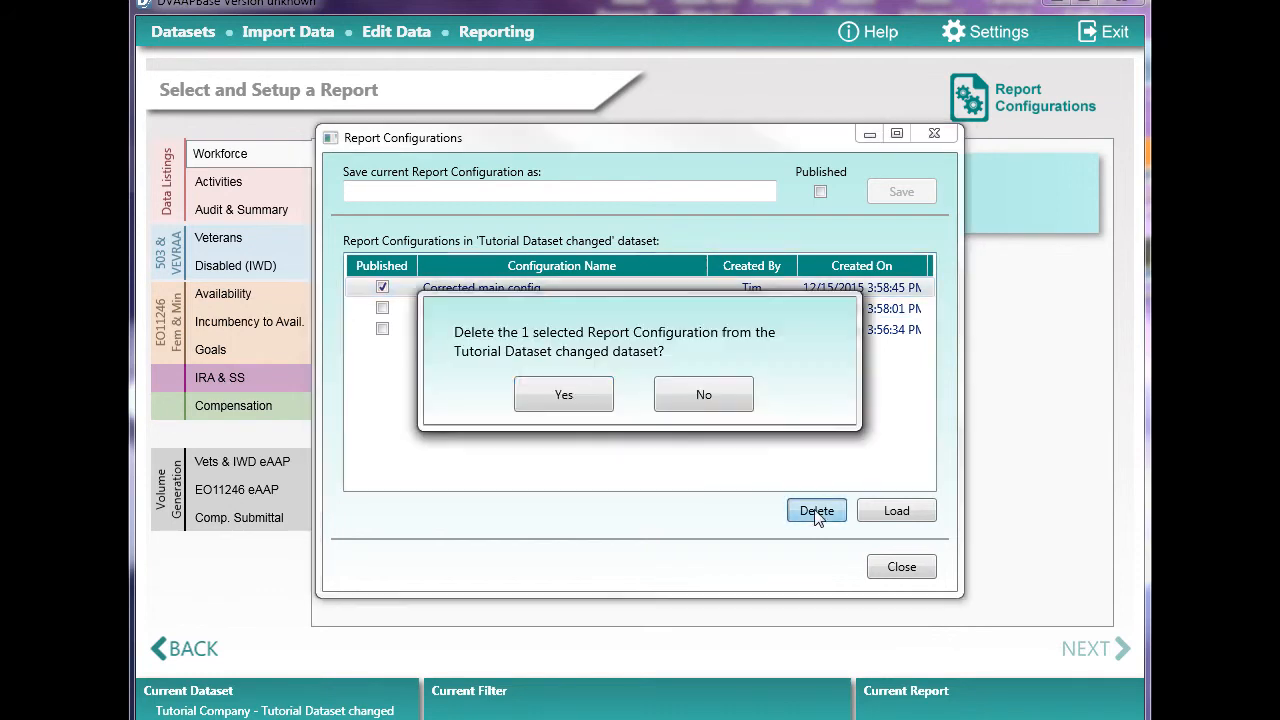
pyautogui.click(566, 396)
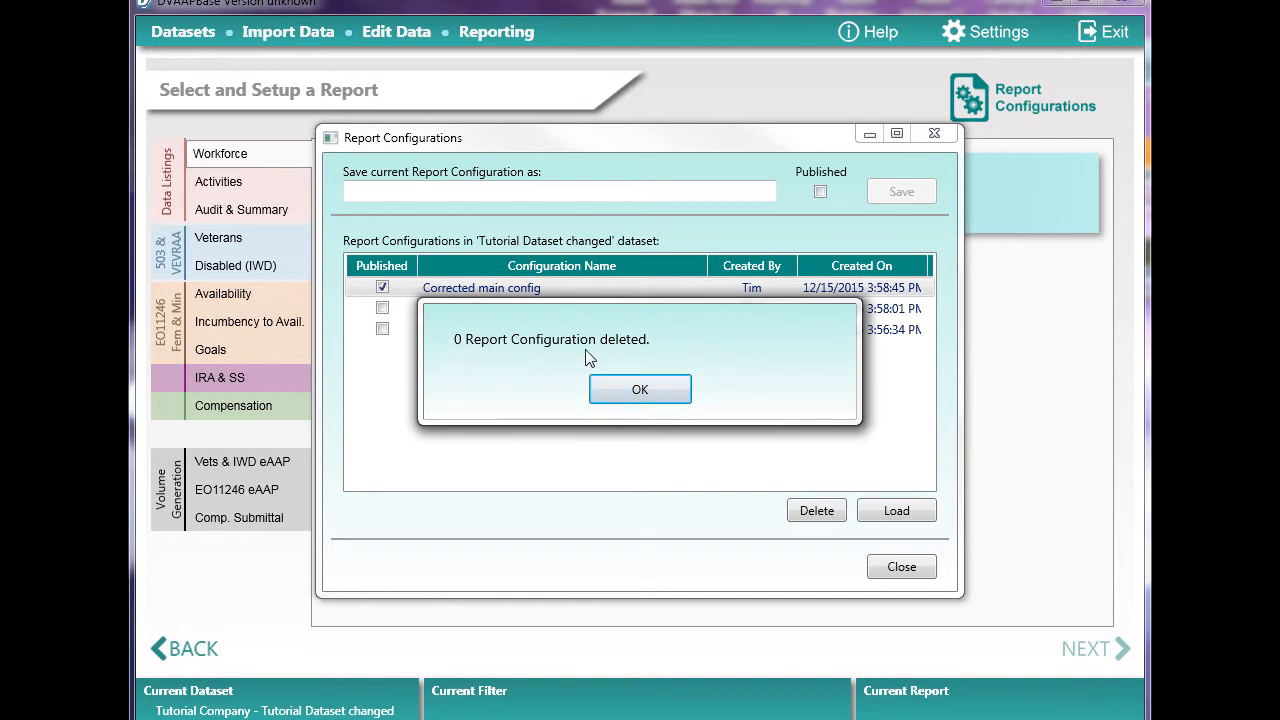
pyautogui.click(646, 394)
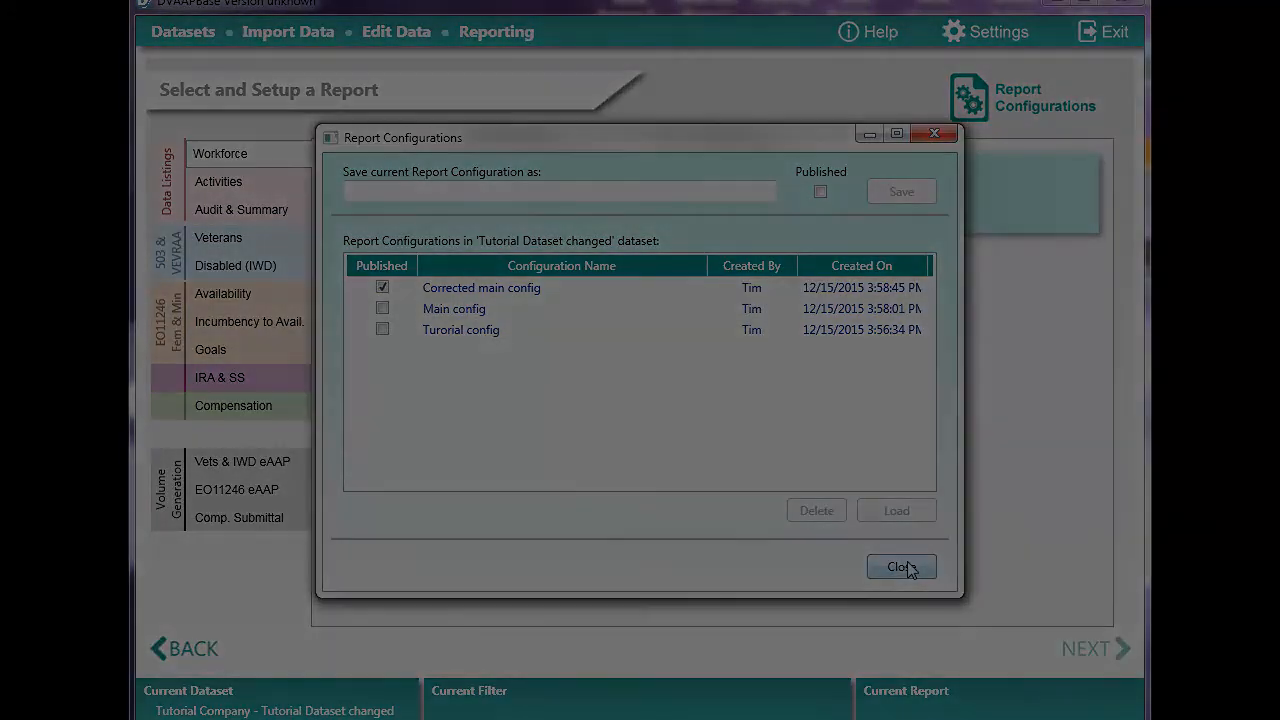
pyautogui.click(905, 567)
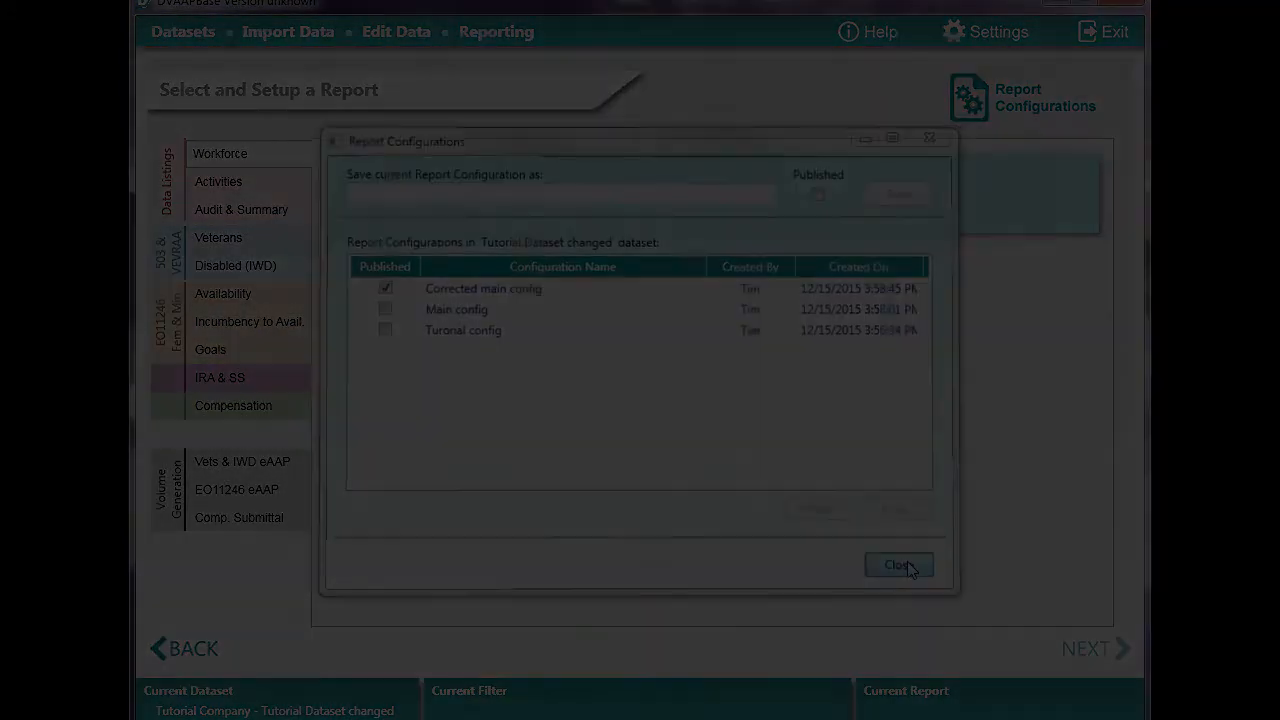